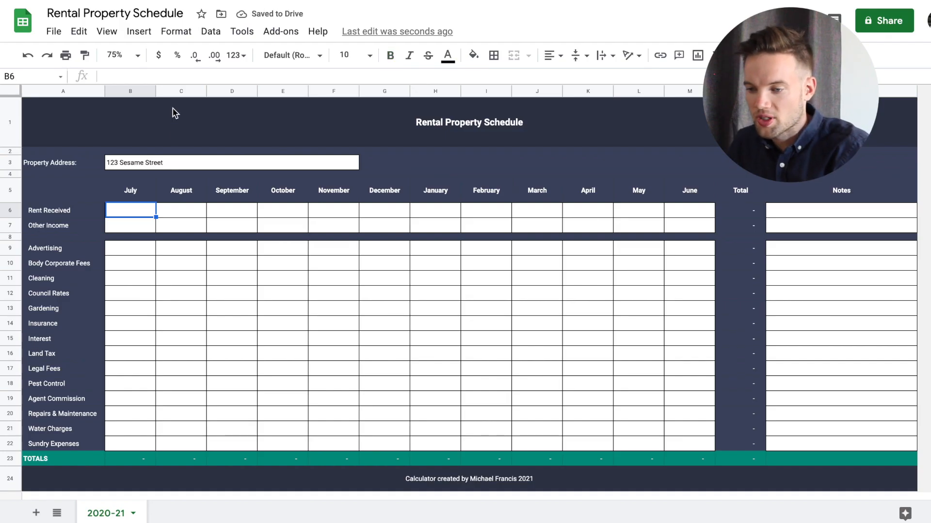
# Enter 1600 as the July rent received
pyautogui.click(165, 161)
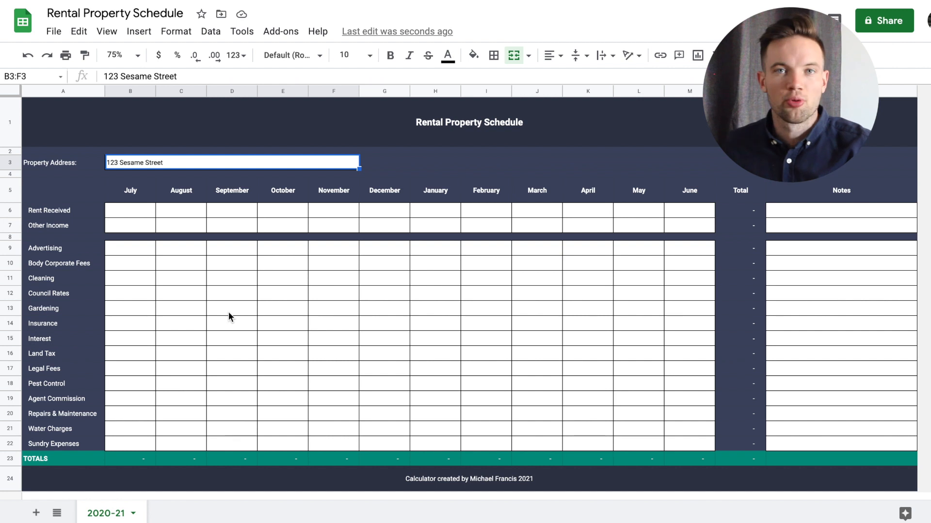
pyautogui.click(142, 215)
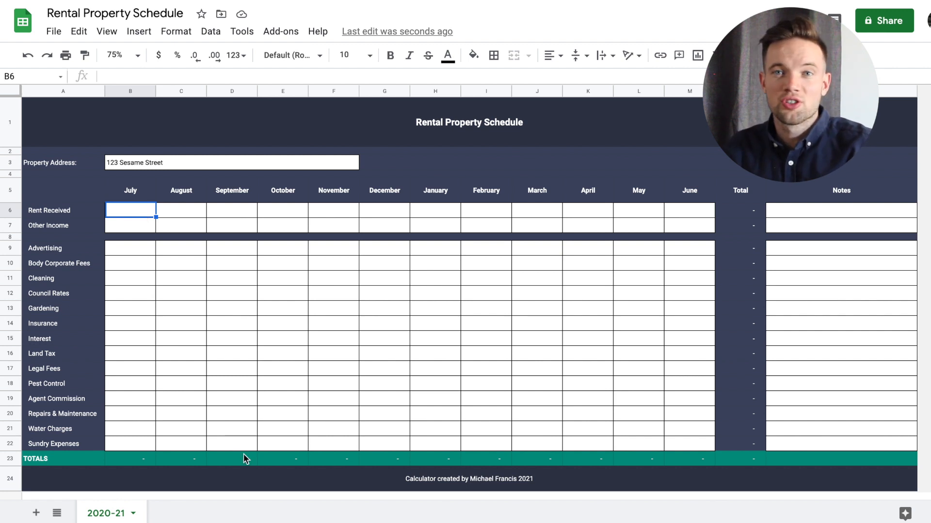
pyautogui.write('1600')
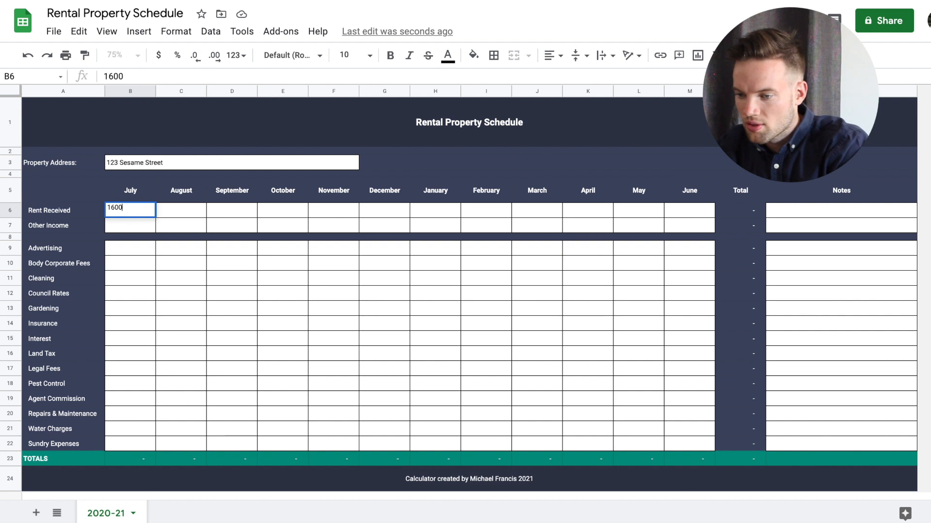
pyautogui.press('Return')
# Enter 128 as the July agent commission
pyautogui.click(135, 400)
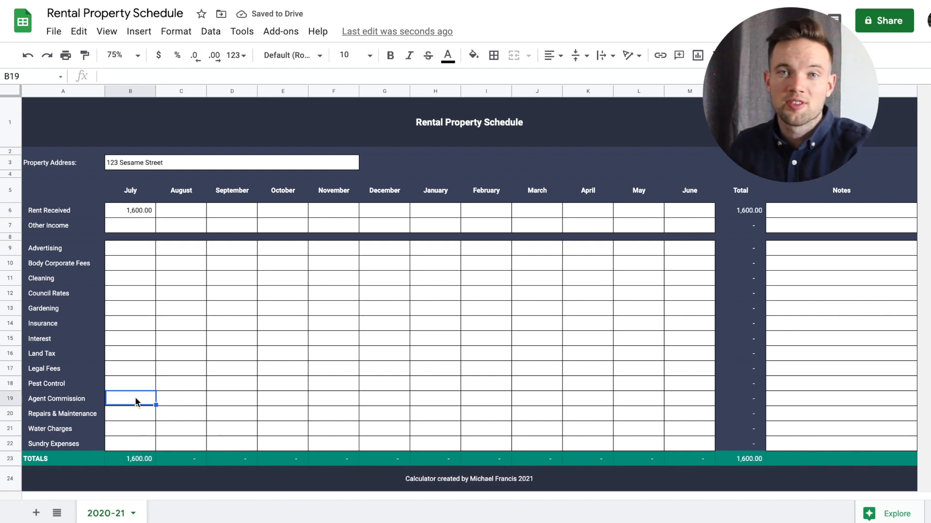
pyautogui.write('128')
pyautogui.press('Return')
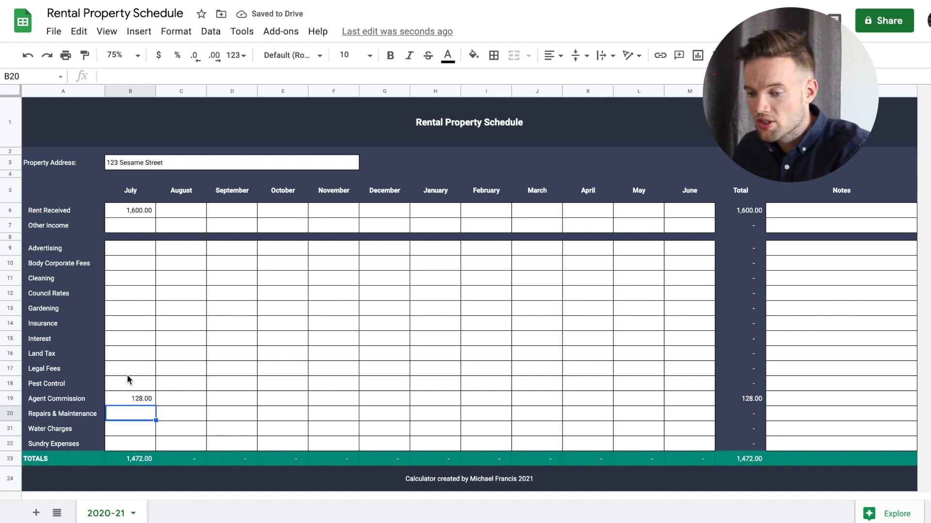
# Enter 400 as the July council rates
pyautogui.click(132, 341)
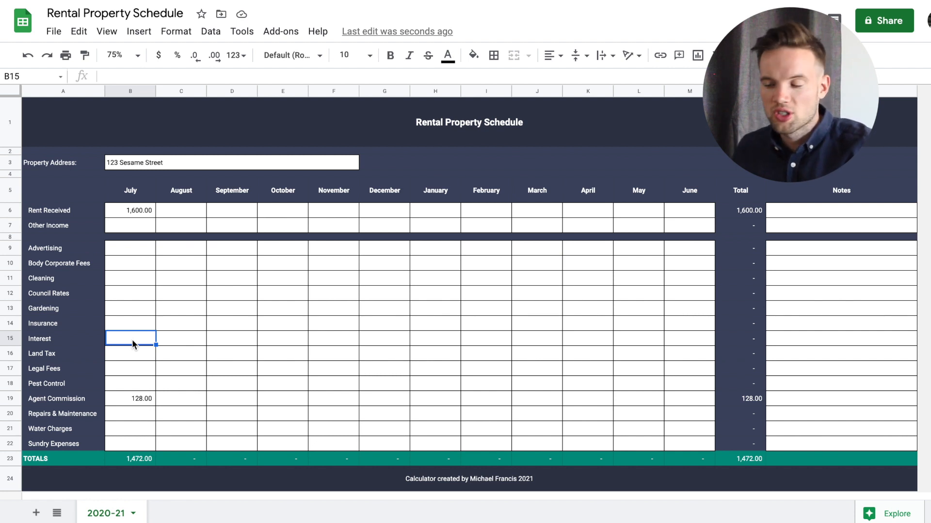
pyautogui.click(136, 298)
pyautogui.write('400')
pyautogui.press('Return')
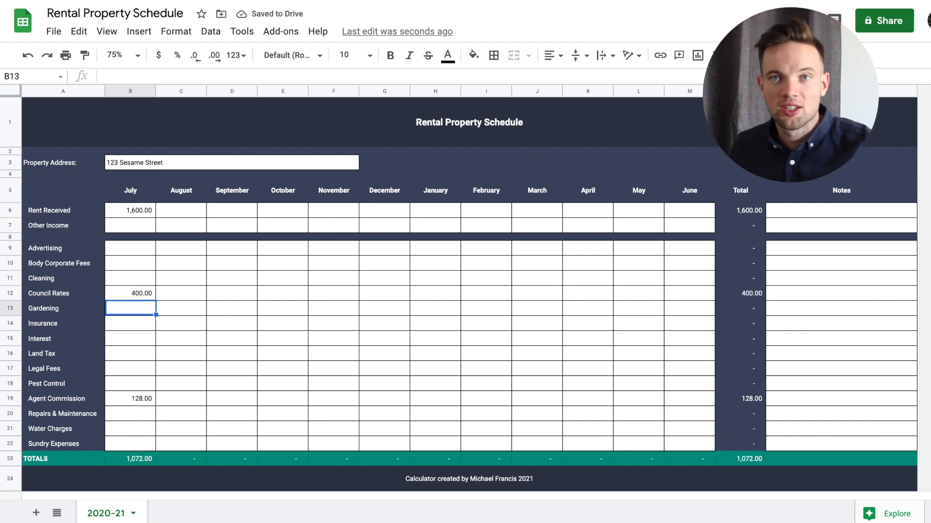
# Copy the July rent of 1600 across every month from August to June
pyautogui.click(140, 459)
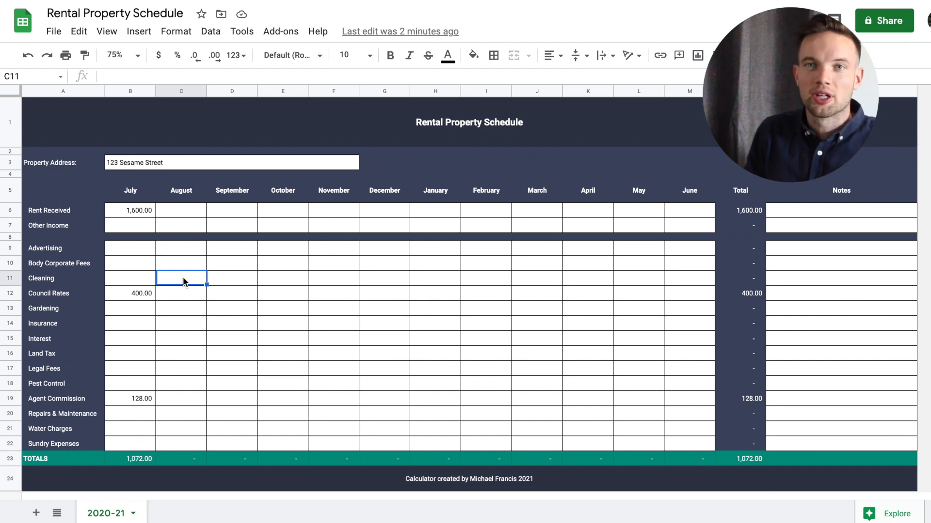
pyautogui.click(132, 215)
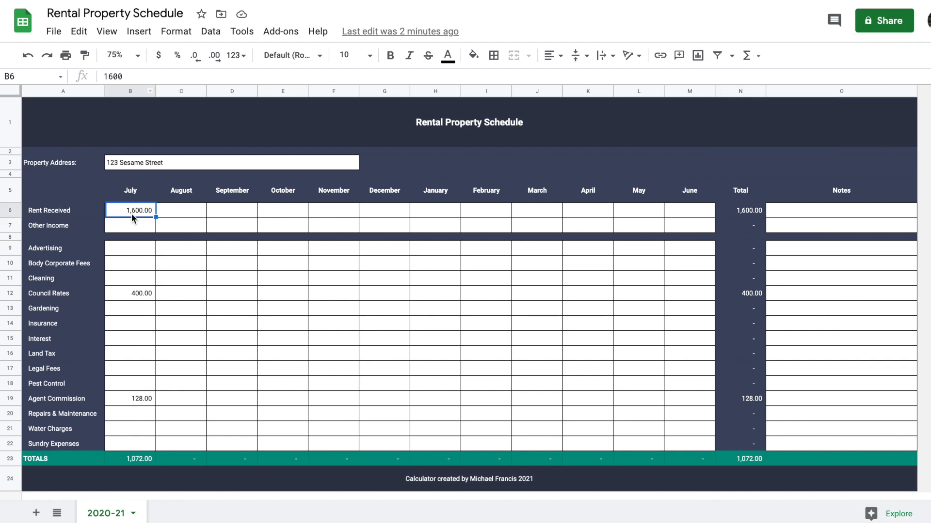
pyautogui.hotkey('ctrl', 'c')
pyautogui.press('Right')
pyautogui.hotkey('shift', 'Right')
pyautogui.hotkey('shift', 'Right')
pyautogui.hotkey('shift', 'Right')
pyautogui.hotkey('shift', 'Right')
pyautogui.hotkey('shift', 'Right')
pyautogui.hotkey('shift', 'Right')
pyautogui.hotkey('shift', 'Right')
pyautogui.hotkey('shift', 'Right')
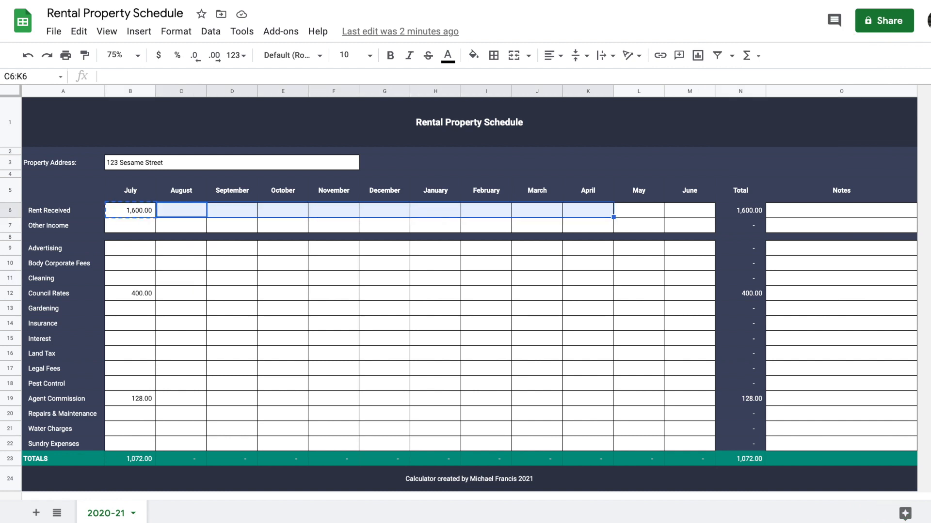
pyautogui.hotkey('shift', 'Right')
pyautogui.hotkey('shift', 'Right')
pyautogui.hotkey('ctrl', 'v')
# Copy the July agent commission of 128 across every month from August to June
pyautogui.click(145, 404)
pyautogui.hotkey('ctrl', 'c')
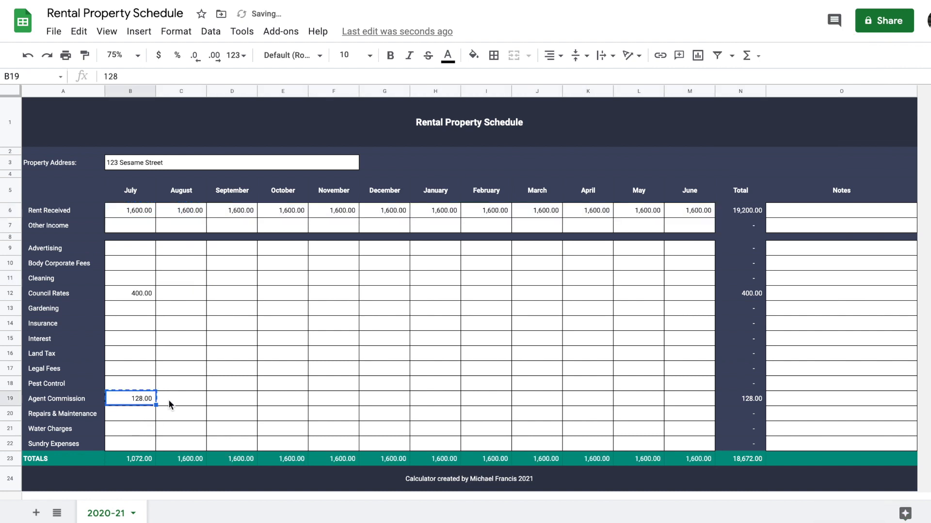
pyautogui.press('Right')
pyautogui.hotkey('shift', 'Right')
pyautogui.hotkey('shift', 'Right')
pyautogui.hotkey('shift', 'Right')
pyautogui.hotkey('shift', 'Right')
pyautogui.hotkey('shift', 'Right')
pyautogui.hotkey('shift', 'Right')
pyautogui.hotkey('shift', 'Right')
pyautogui.hotkey('shift', 'Right')
pyautogui.hotkey('shift', 'Right')
pyautogui.hotkey('shift', 'Right')
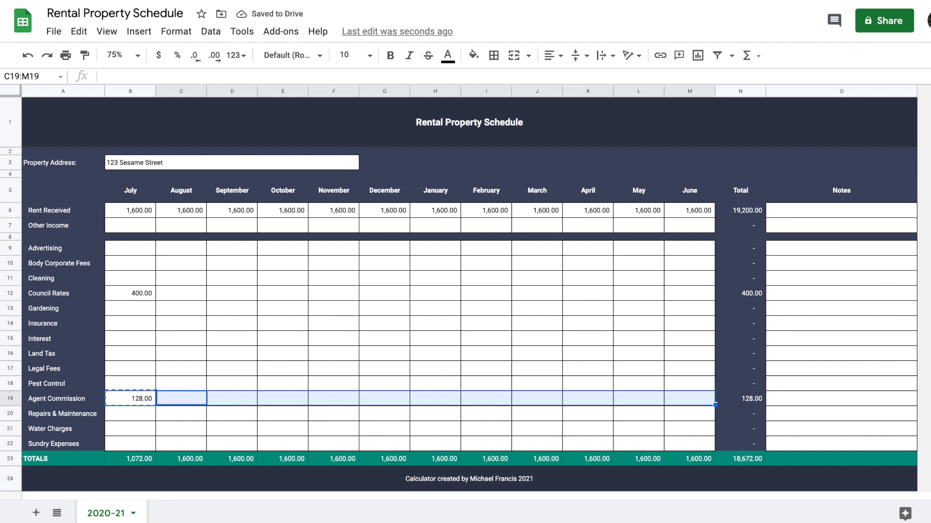
pyautogui.hotkey('ctrl', 'v')
# Enter 250 for March water charges and 1000 in the cell that follows
pyautogui.click(284, 297)
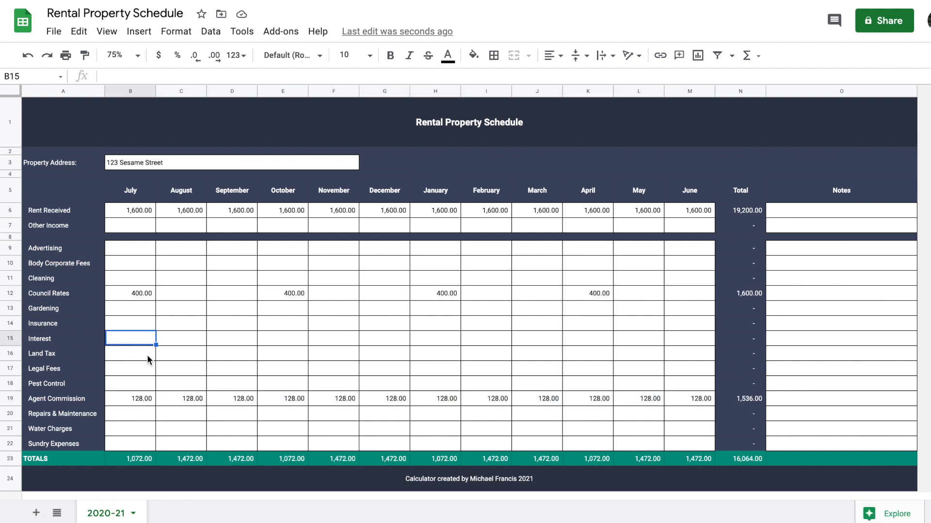
pyautogui.click(536, 428)
pyautogui.write('250')
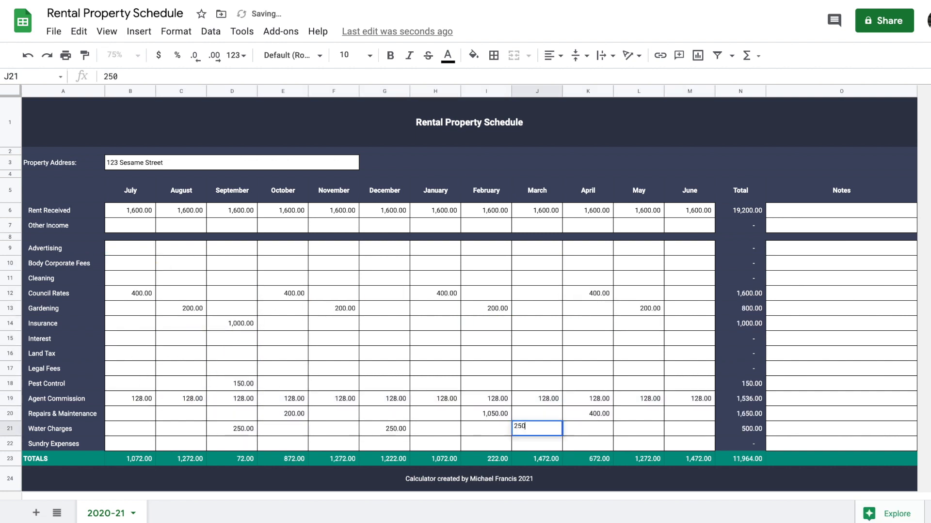
pyautogui.press('Return')
pyautogui.write('1000')
pyautogui.press('Return')
# Add the note 'Getting dishwasher fixed' beside the Repairs & Maintenance row
pyautogui.click(556, 249)
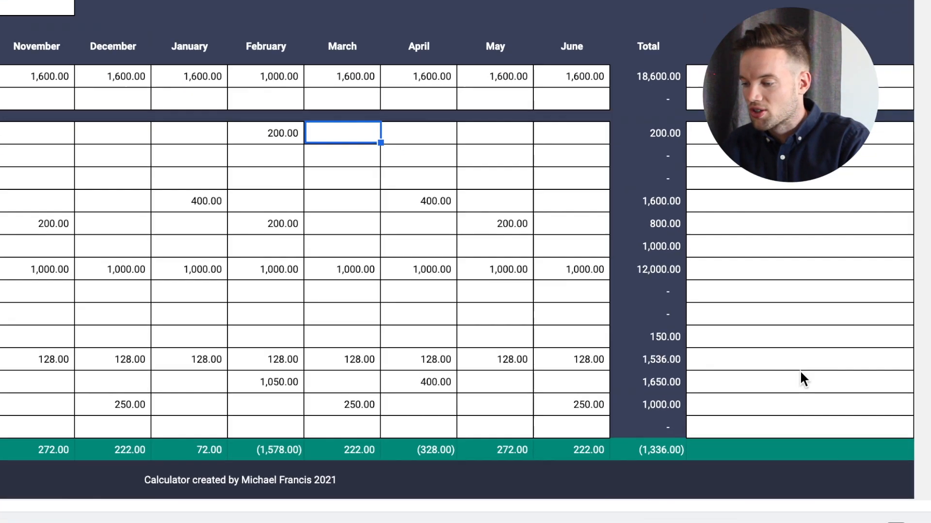
pyautogui.click(837, 412)
pyautogui.write('New')
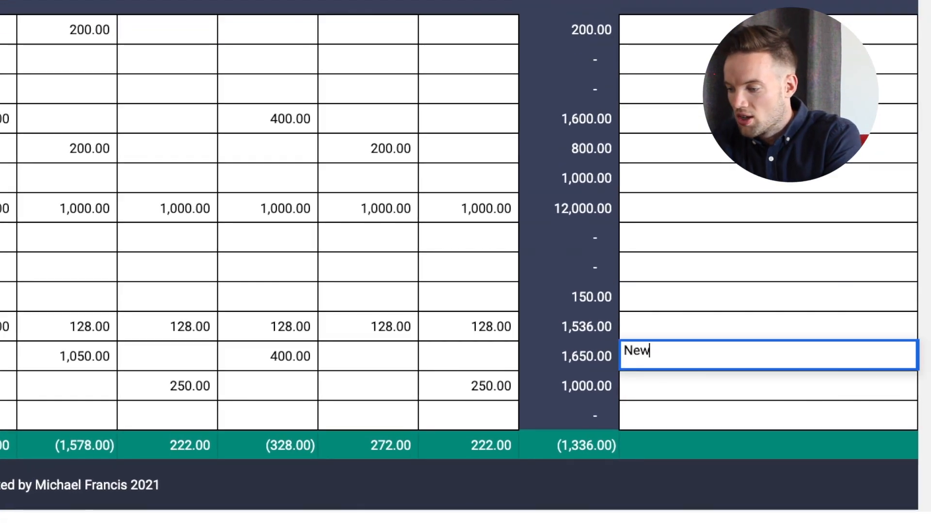
pyautogui.press('BackSpace')
pyautogui.press('BackSpace')
pyautogui.press('BackSpace')
pyautogui.write('Getting di')
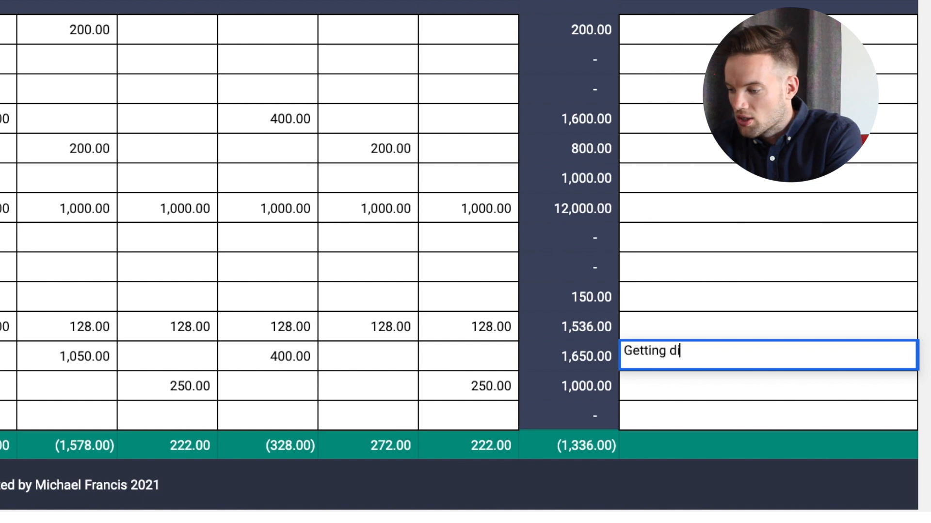
pyautogui.write('shwasher fixed')
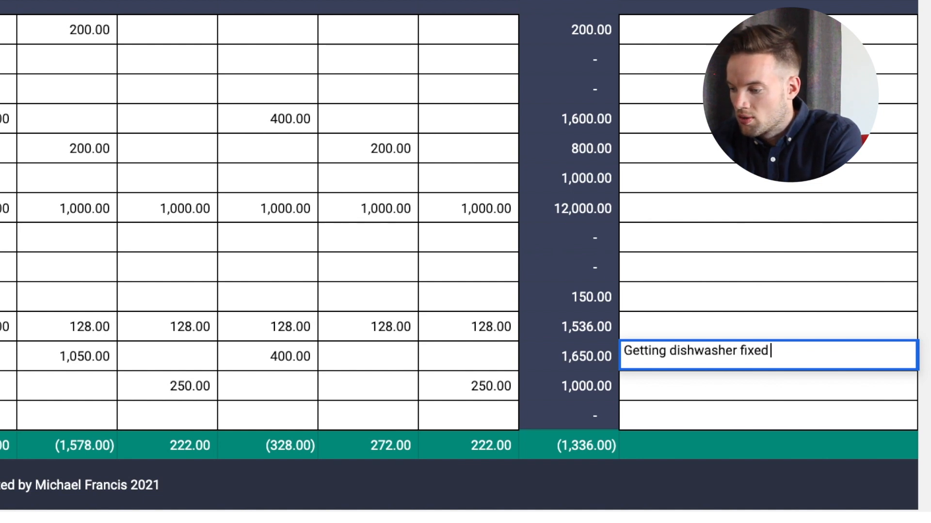
pyautogui.press('Return')
# Append the invoice number and the dishwasher repairer's name in brackets to the repairs note
pyautogui.click(857, 360)
pyautogui.press('Return')
pyautogui.write('(INV-40')
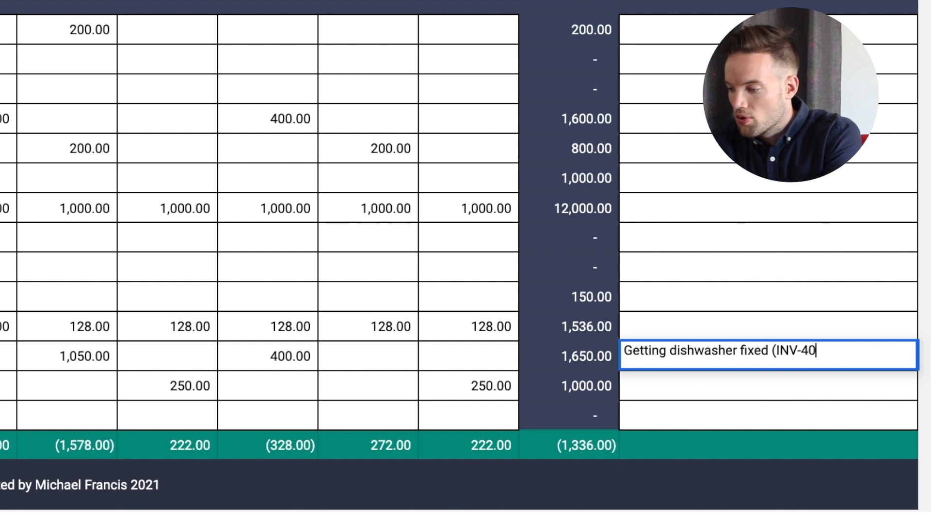
pyautogui.write(' from Dis')
pyautogui.press('BackSpace')
pyautogui.press('BackSpace')
pyautogui.press('BackSpace')
pyautogui.write('Dishasher')
pyautogui.press('BackSpace')
pyautogui.press('BackSpace')
pyautogui.press('BackSpace')
pyautogui.press('BackSpace')
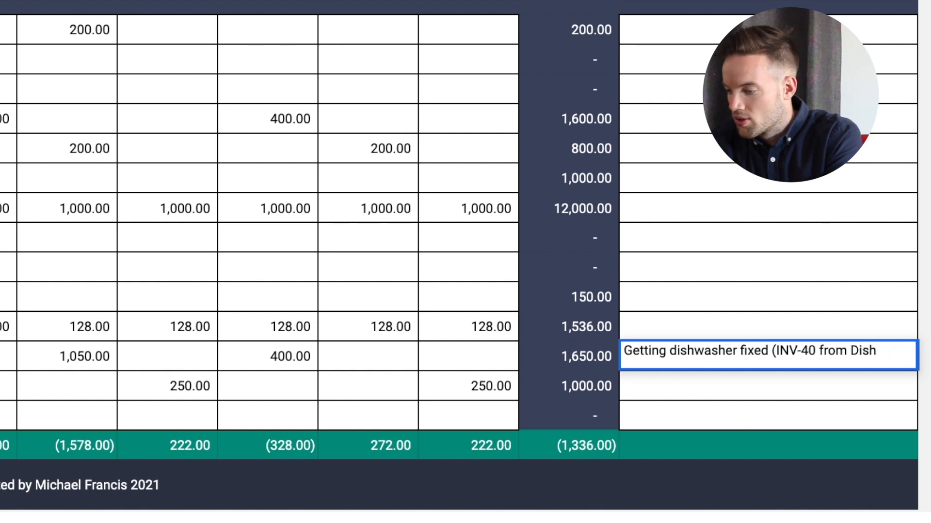
pyautogui.write('washer M')
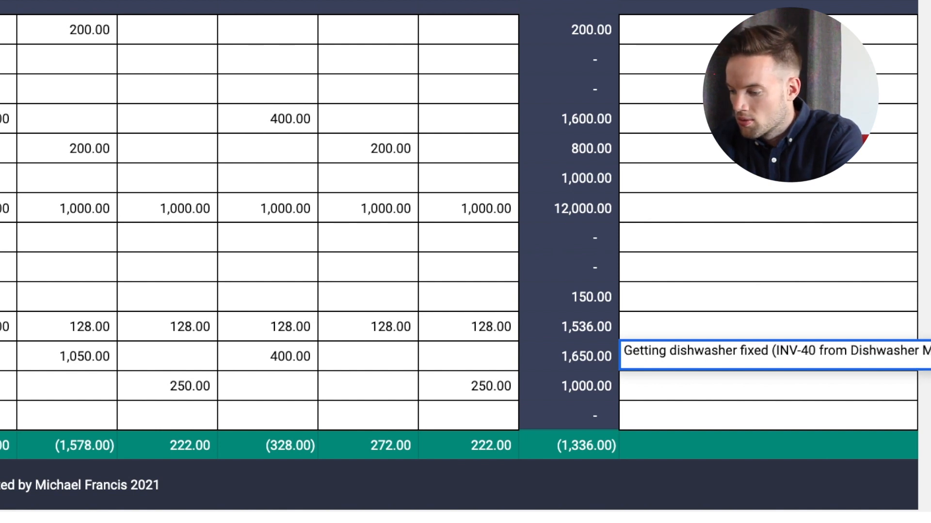
pyautogui.press('Return')
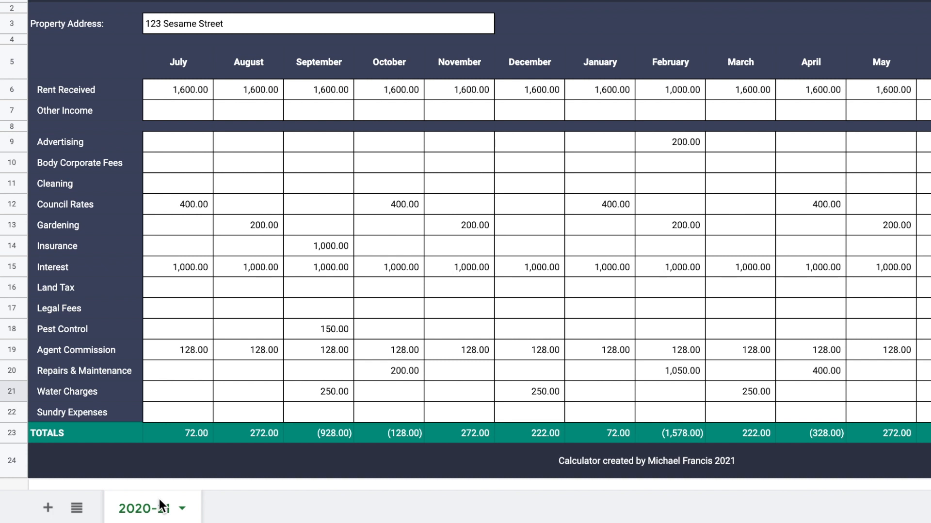
# Duplicate the 2020-21 sheet and rename the copy 2021-22
pyautogui.rightClick(160, 504)
pyautogui.click(187, 217)
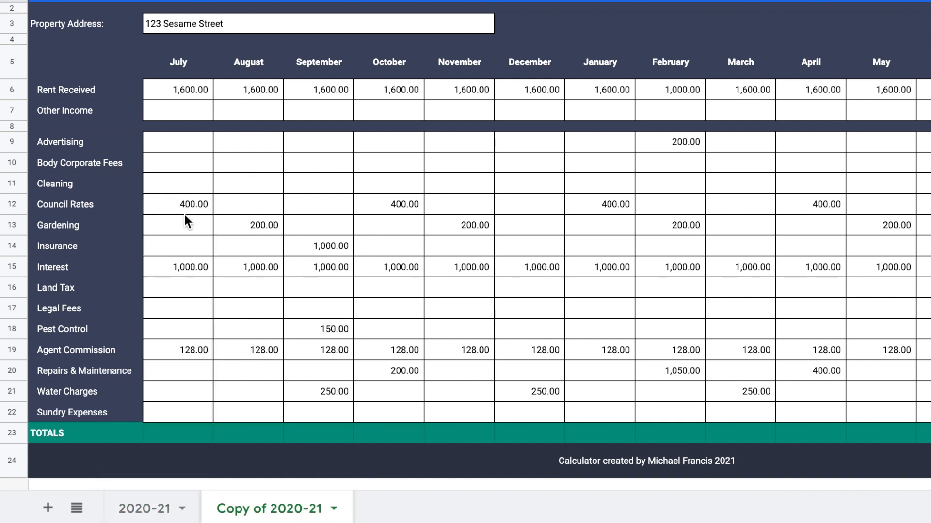
pyautogui.doubleClick(287, 510)
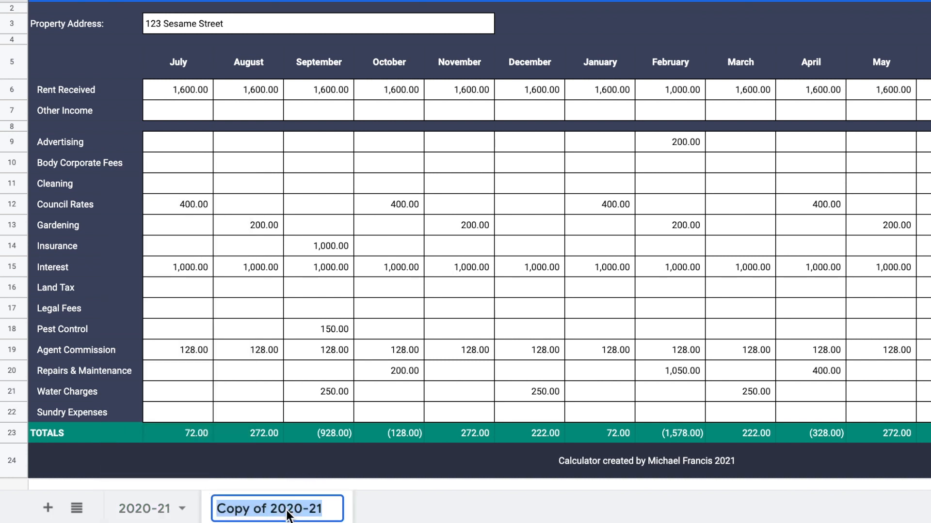
pyautogui.write('20')
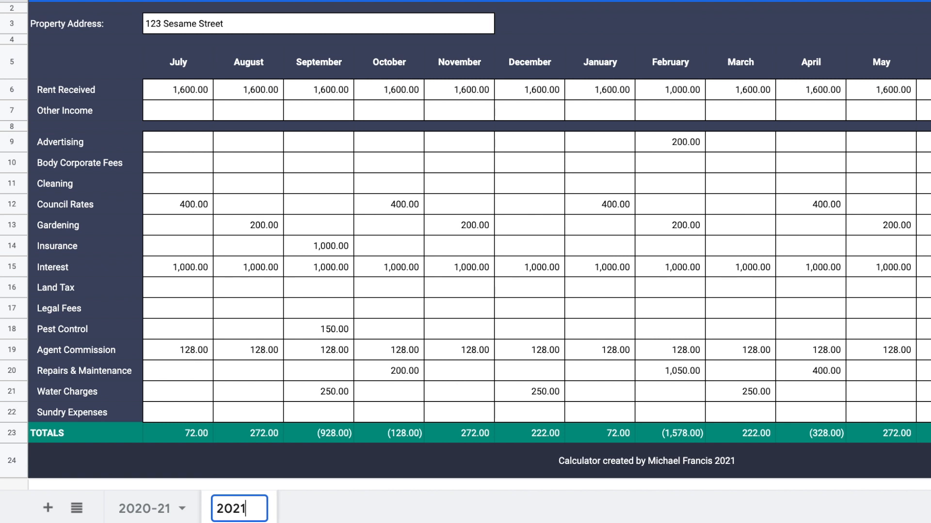
# Clear all monthly income and expense amounts on the new 2021-22 sheet
pyautogui.moveTo(191, 93)
pyautogui.mouseDown()
pyautogui.moveTo(538, 127)
pyautogui.moveTo(916, 110)
pyautogui.mouseUp()
pyautogui.press('Delete')
pyautogui.moveTo(192, 142)
pyautogui.mouseDown()
pyautogui.moveTo(667, 333)
pyautogui.moveTo(916, 413)
pyautogui.mouseUp()
pyautogui.press('Delete')
pyautogui.click(743, 307)
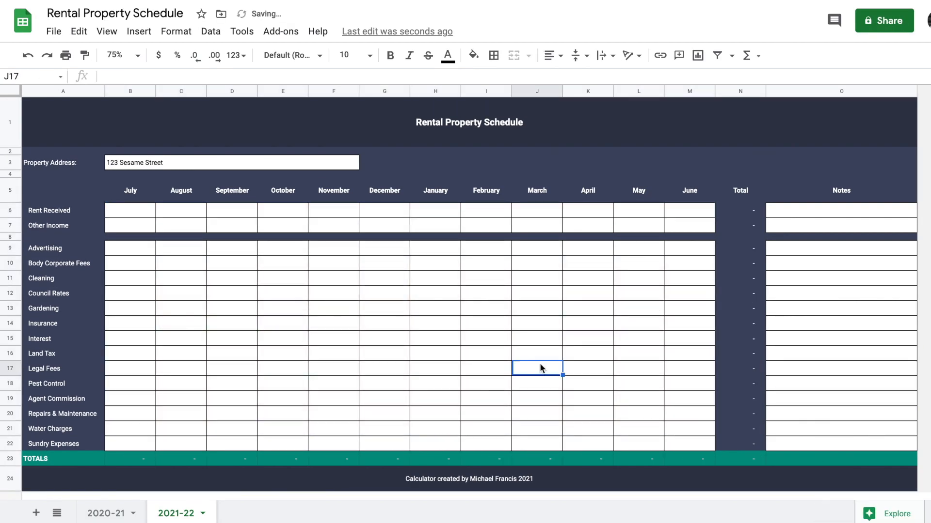